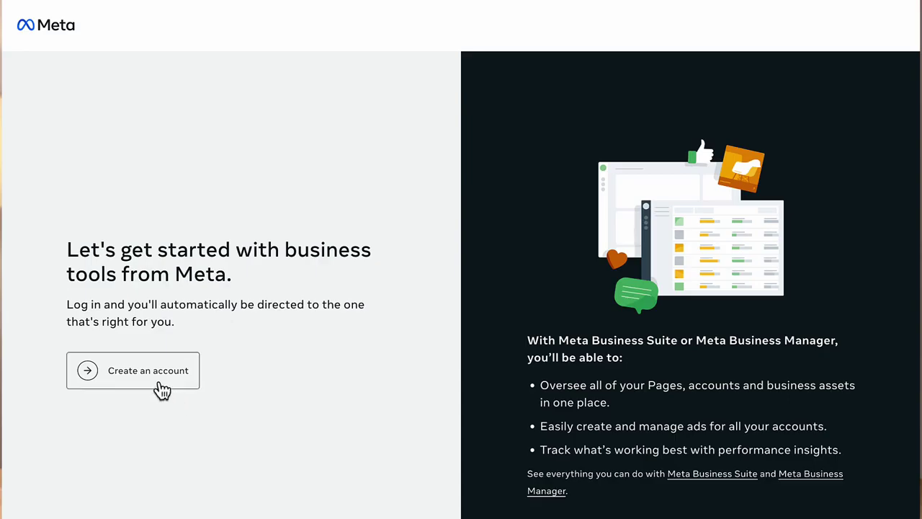
# - Start a new business account and enter Demo Business as its name
pyautogui.click(148, 370)
pyautogui.write('Demo ')
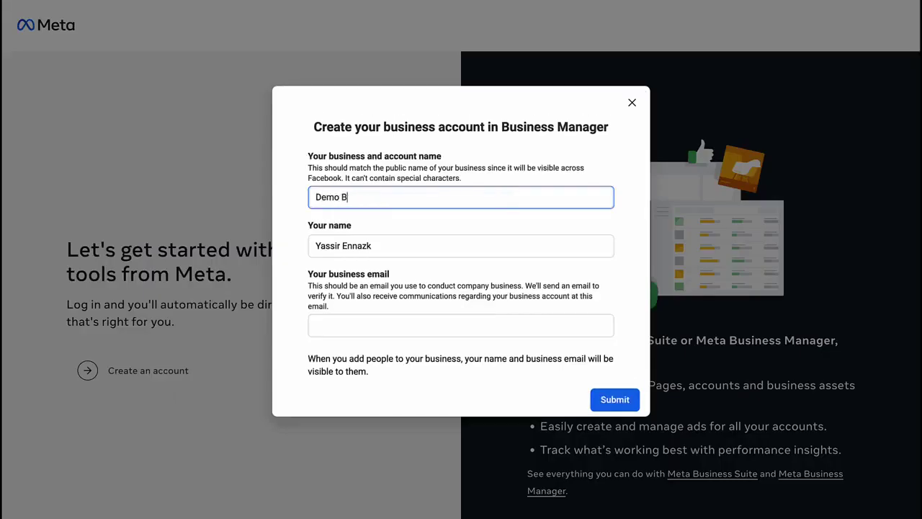
pyautogui.write('Business')
pyautogui.press('Tab')
pyautogui.press('Tab')
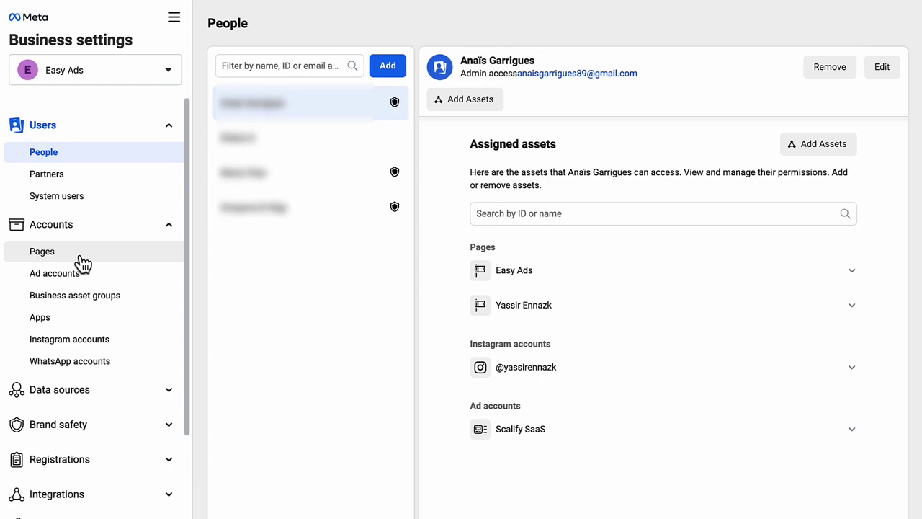
# - Switch to the Easy Ads business's list of Pages
pyautogui.click(83, 253)
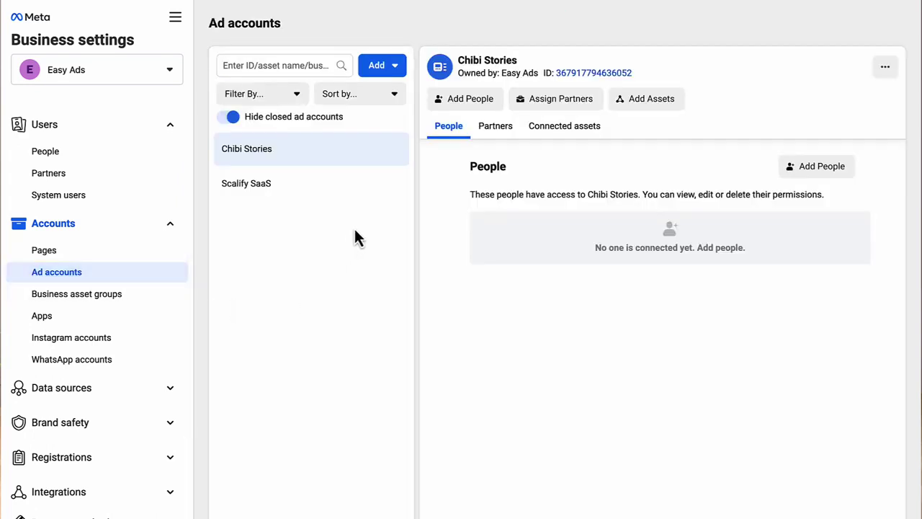
# - Create a new ad account named Demo Ad Account for Easy Ads itself
pyautogui.click(384, 67)
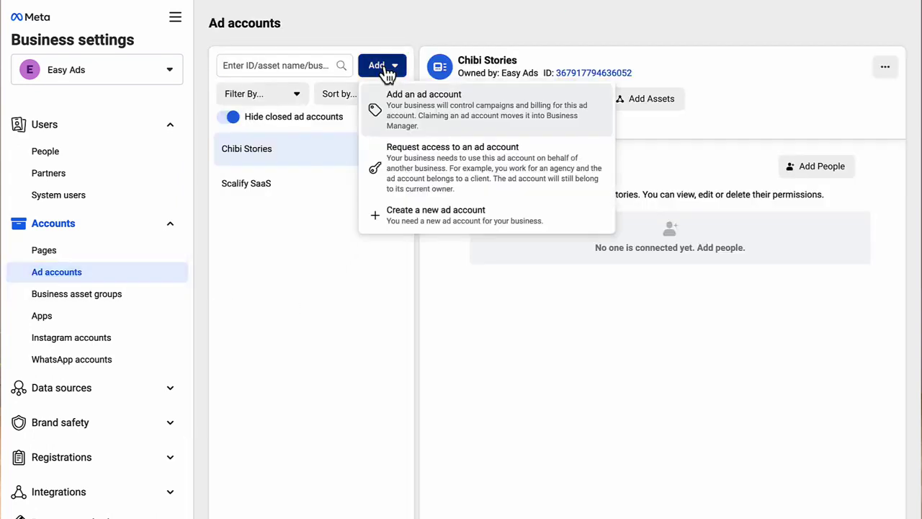
pyautogui.click(417, 216)
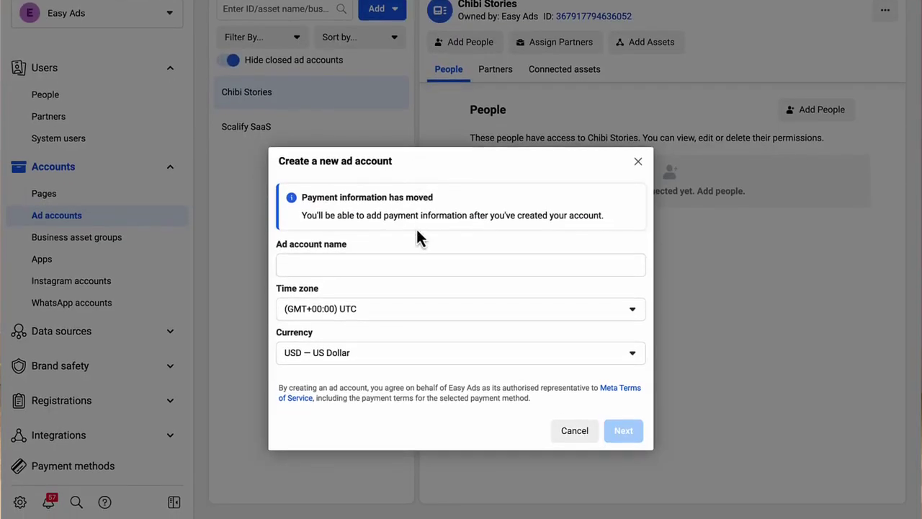
pyautogui.click(415, 273)
pyautogui.write('Demo Ad Account')
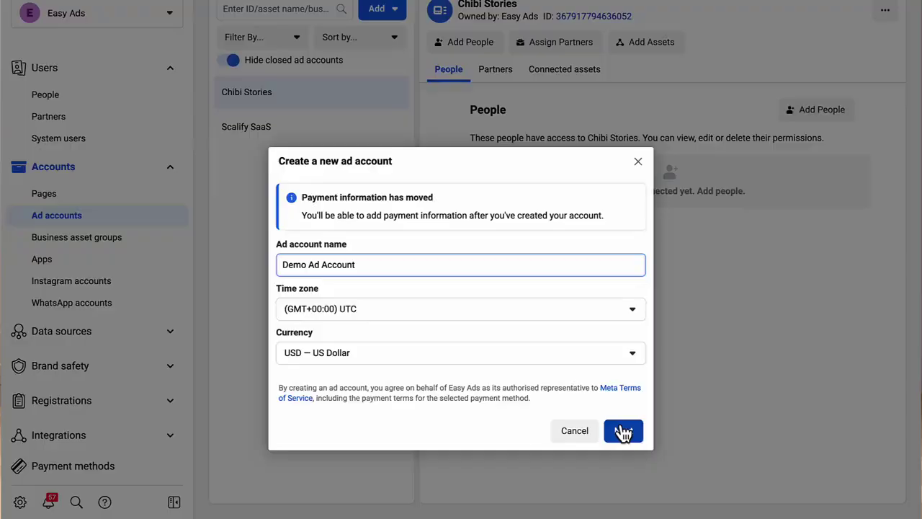
pyautogui.click(624, 432)
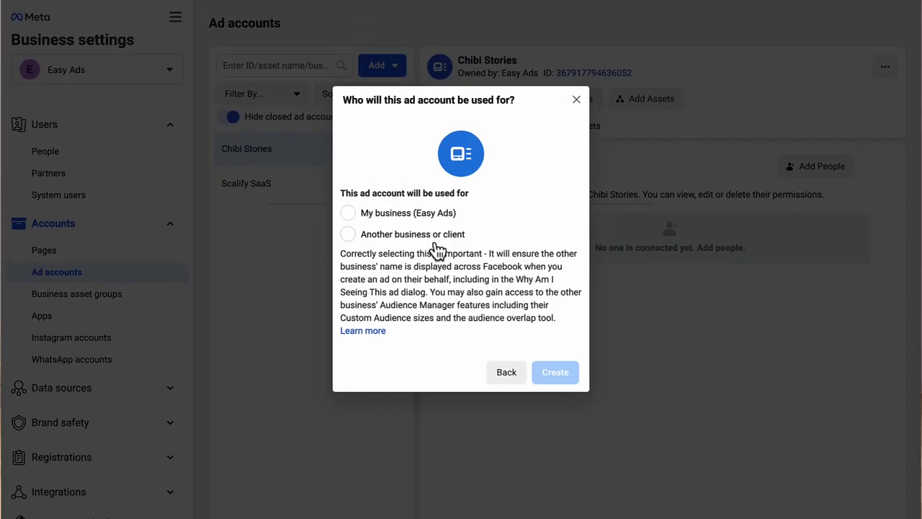
pyautogui.click(348, 213)
pyautogui.click(555, 375)
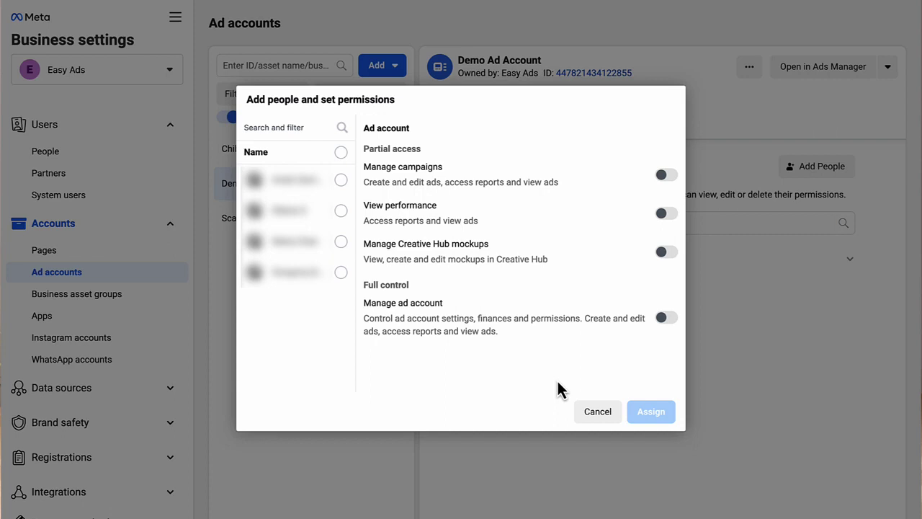
# - Give the chosen person full Manage ad account control over Demo Ad Account
pyautogui.click(341, 274)
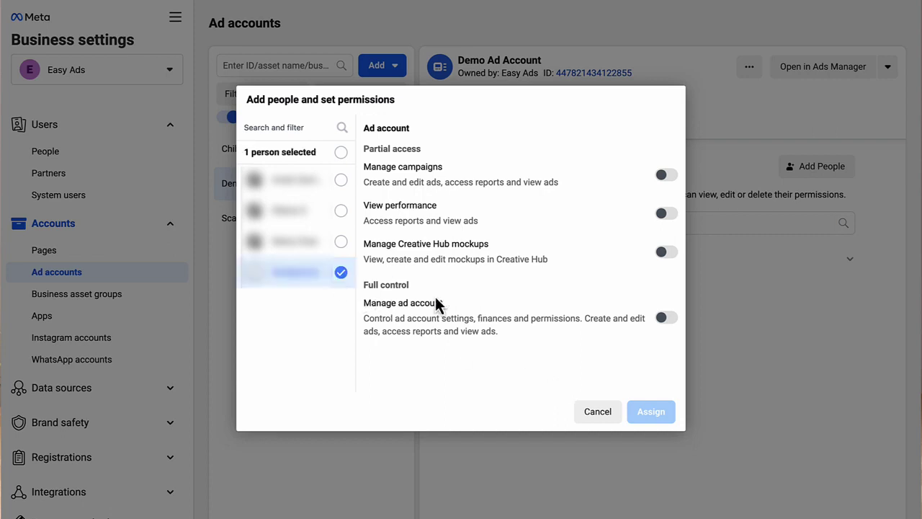
pyautogui.click(663, 319)
pyautogui.click(650, 411)
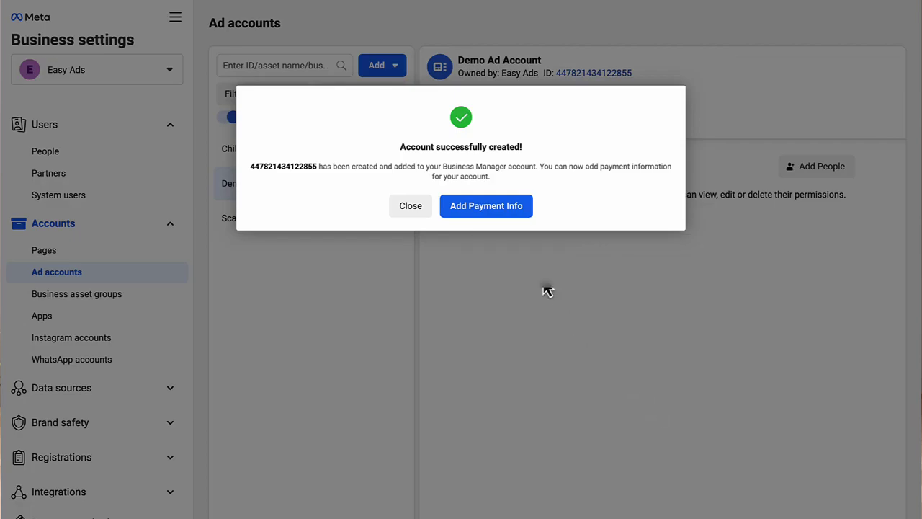
# - Begin adding payment info for Demo Ad Account and continue through the payment dialog
pyautogui.click(505, 213)
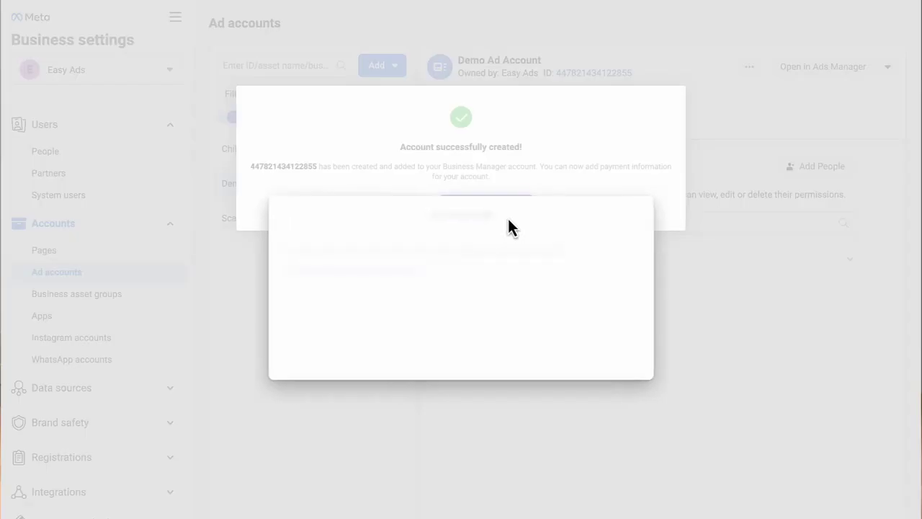
pyautogui.click(620, 392)
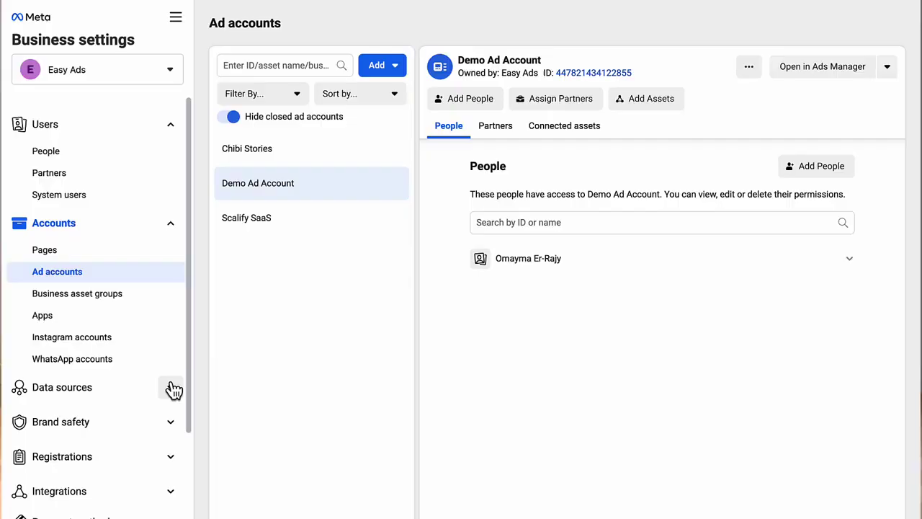
# - Under Data sources > Pixels, add a pixel named Demo Pixel and skip website setup
pyautogui.click(169, 384)
pyautogui.scroll(-4, 165, 410)
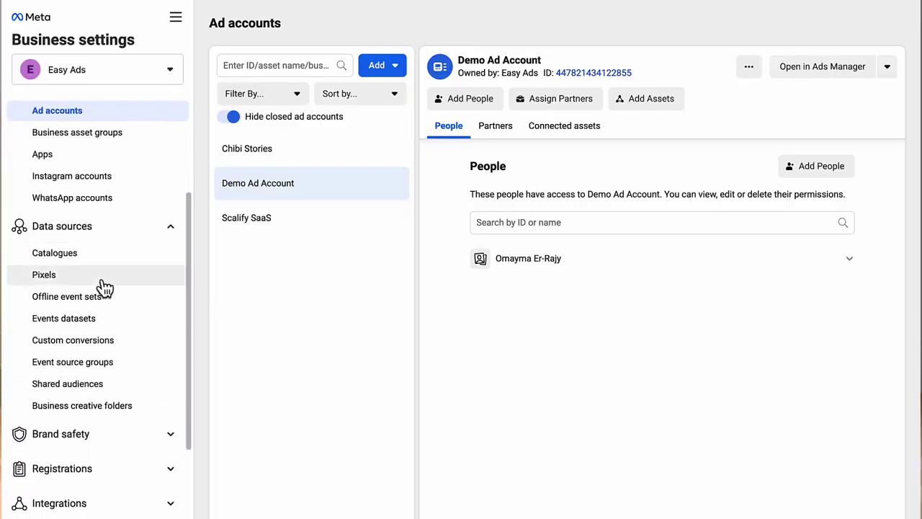
pyautogui.click(99, 281)
pyautogui.click(377, 72)
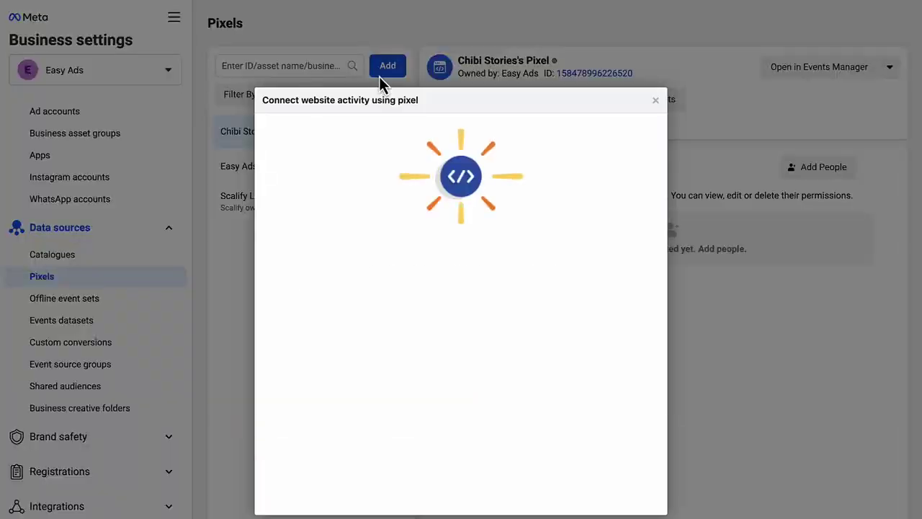
pyautogui.tripleClick(410, 282)
pyautogui.write('Demo Pixel')
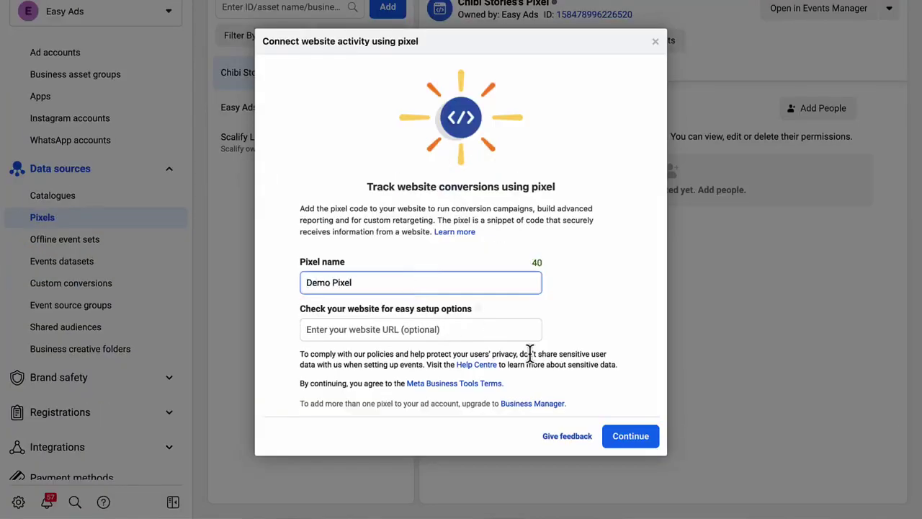
pyautogui.click(620, 432)
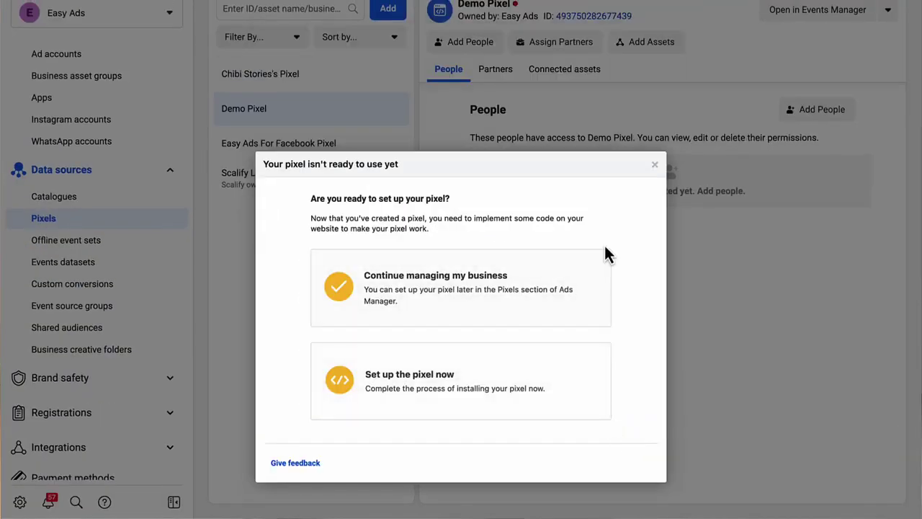
pyautogui.click(654, 166)
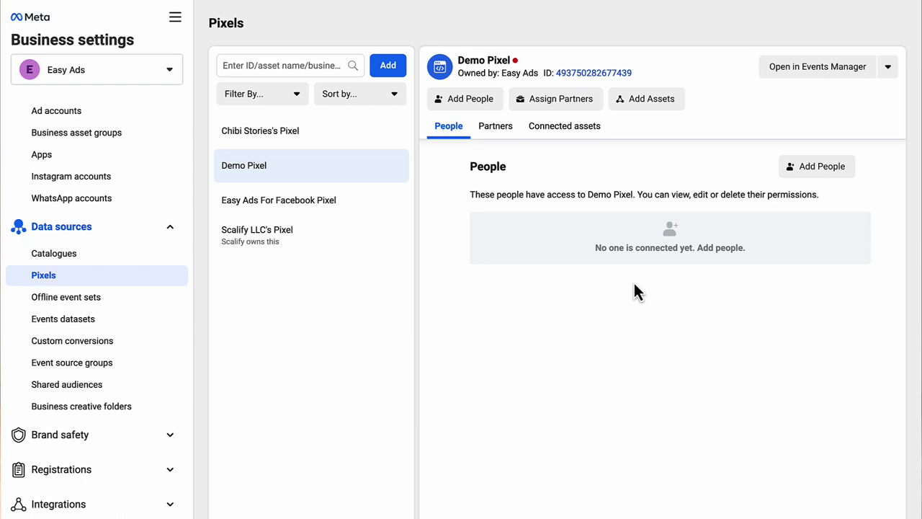
# - Give the selected person full control of Demo Pixel
pyautogui.click(441, 101)
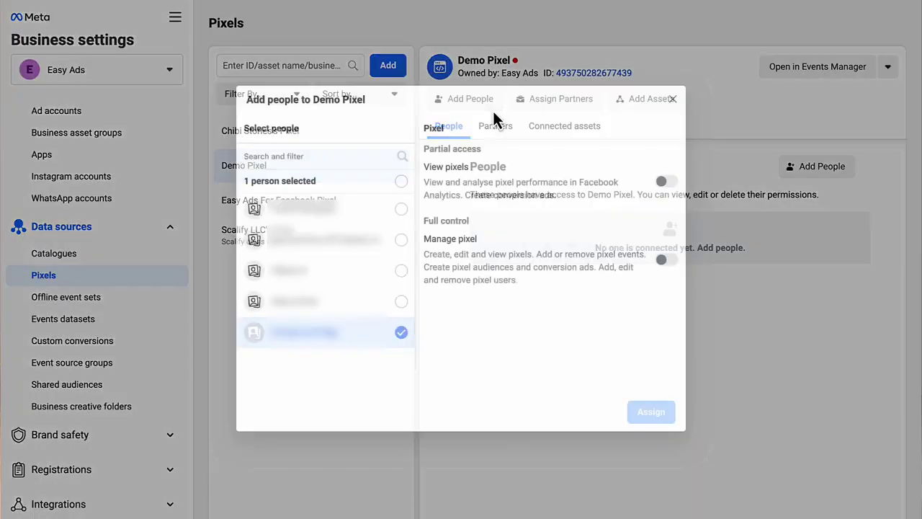
pyautogui.click(393, 335)
pyautogui.click(411, 330)
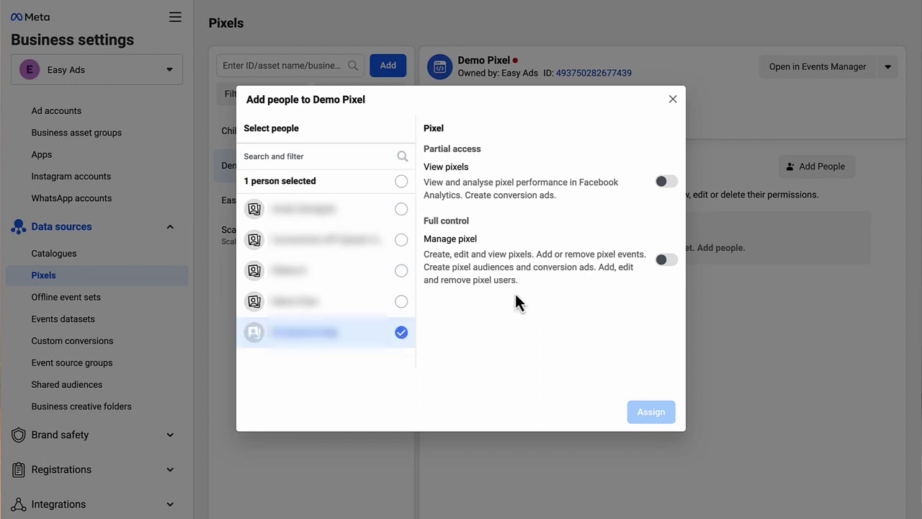
pyautogui.click(664, 260)
pyautogui.click(655, 419)
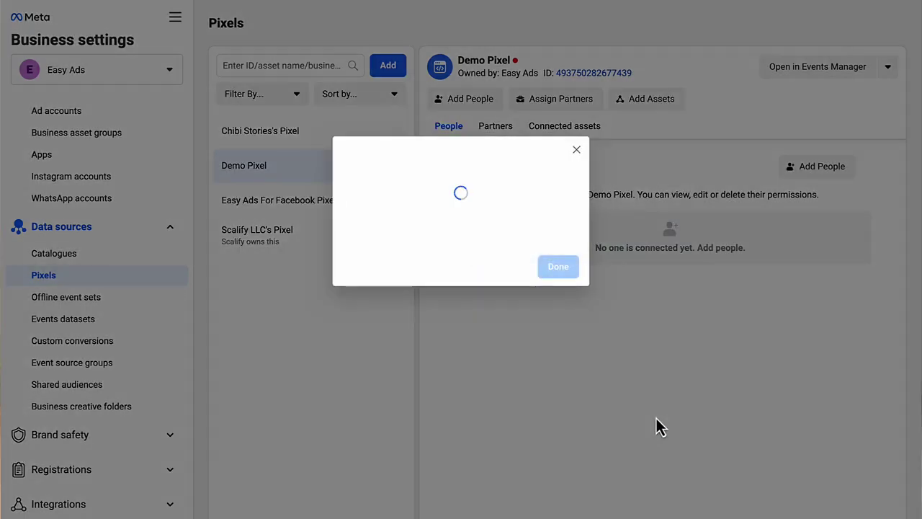
# - Link Demo Ad Account to Demo Pixel as a connected asset
pyautogui.click(566, 246)
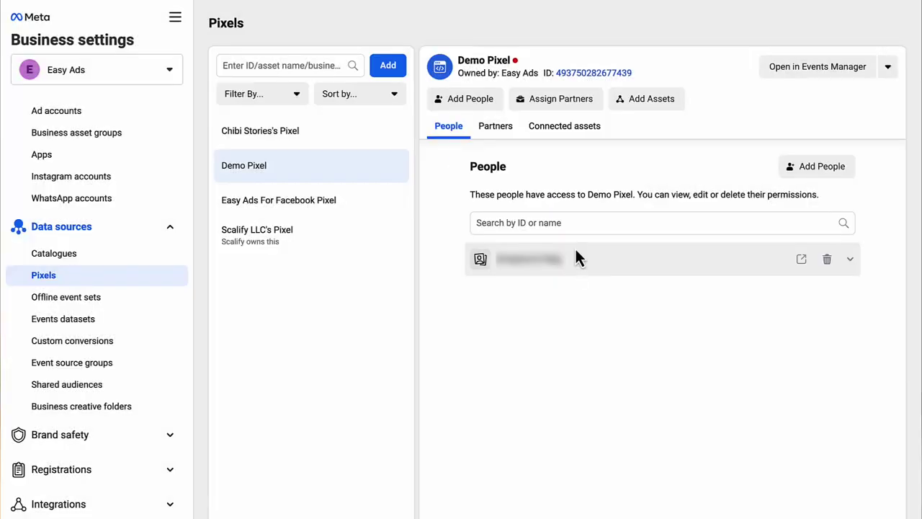
pyautogui.click(660, 105)
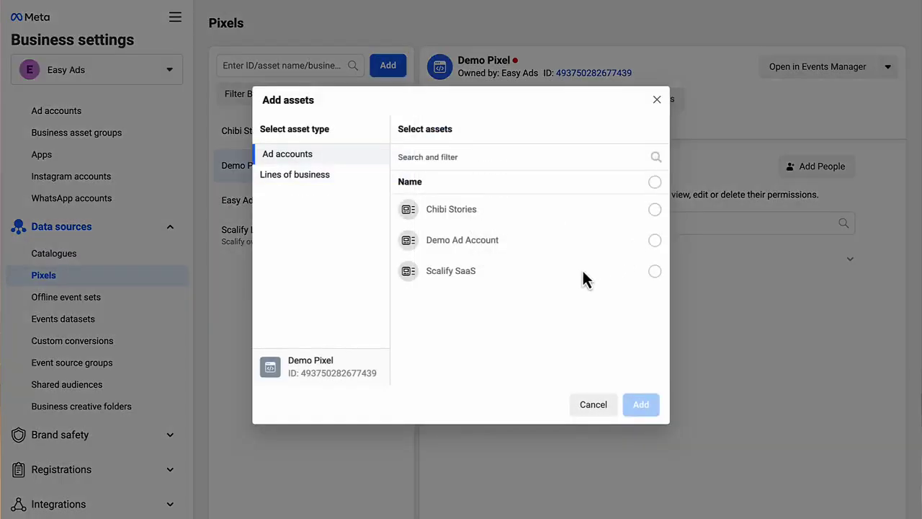
pyautogui.click(654, 240)
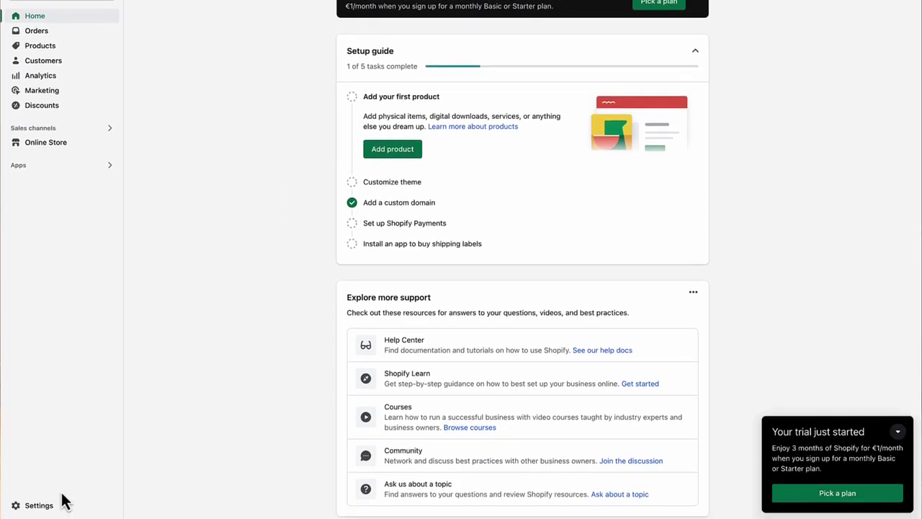
# - View the store's domain under Shopify Settings > Domains
pyautogui.click(55, 507)
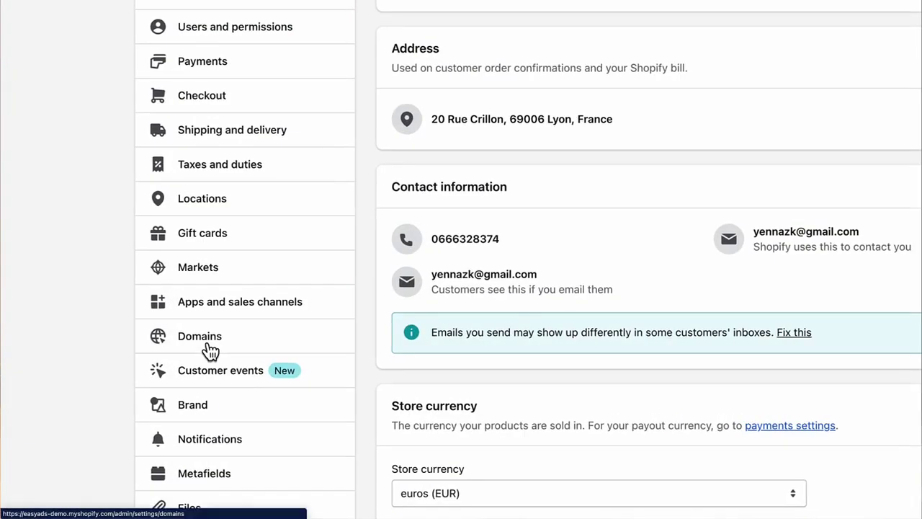
pyautogui.click(209, 349)
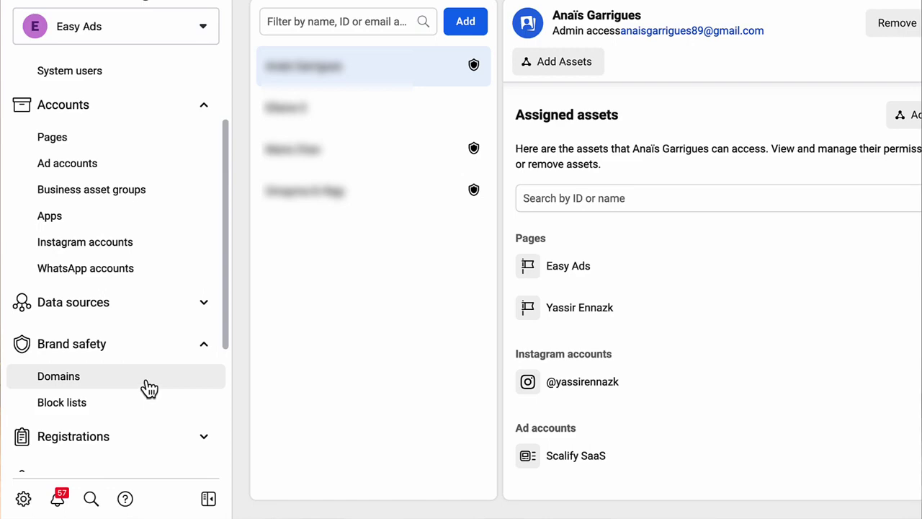
# - Create the domain scalify.dev under Brand safety > Domains and copy its verification meta-tag
pyautogui.click(147, 389)
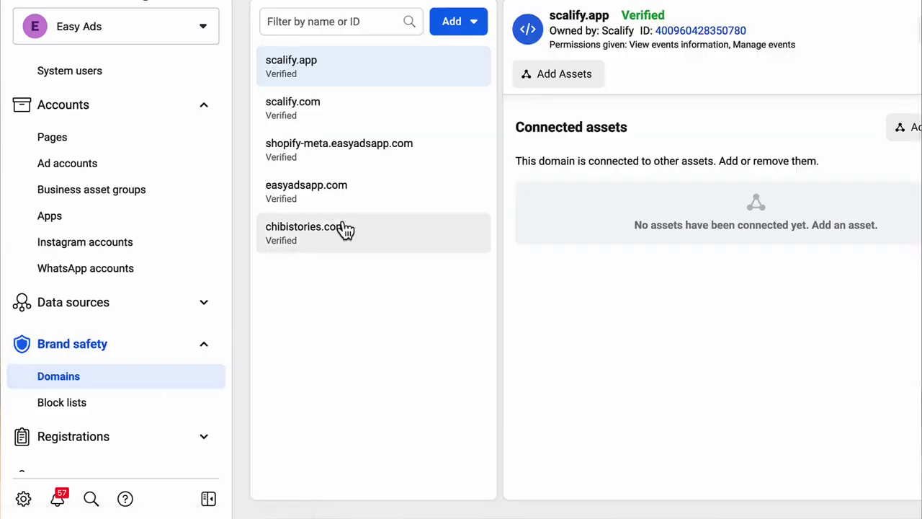
pyautogui.click(453, 24)
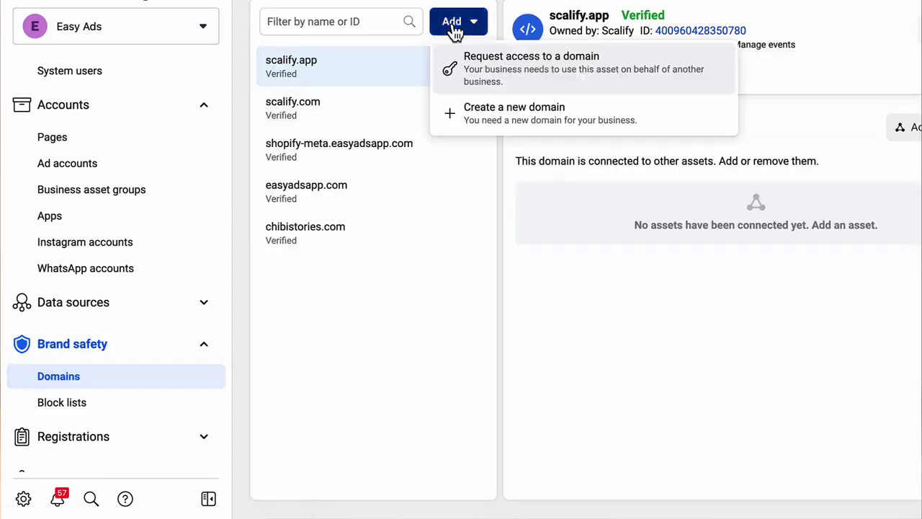
pyautogui.click(489, 109)
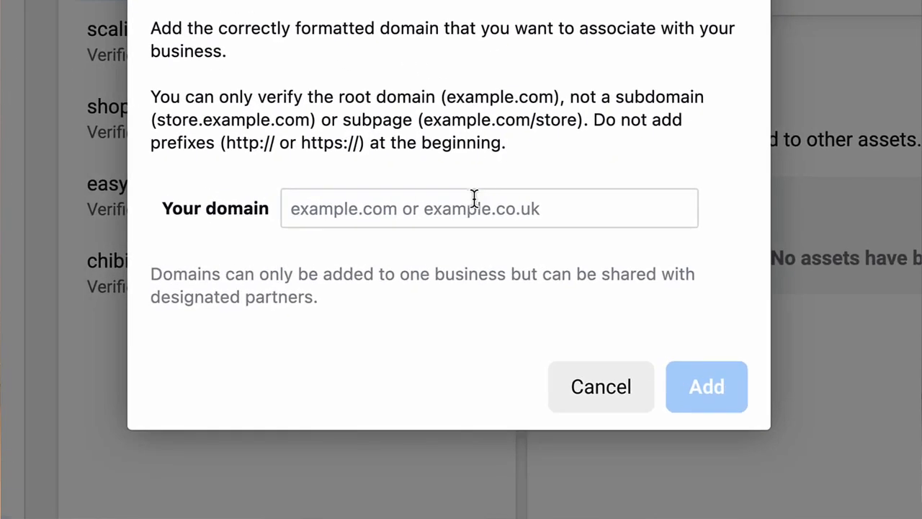
pyautogui.click(474, 194)
pyautogui.write('scalify.dev')
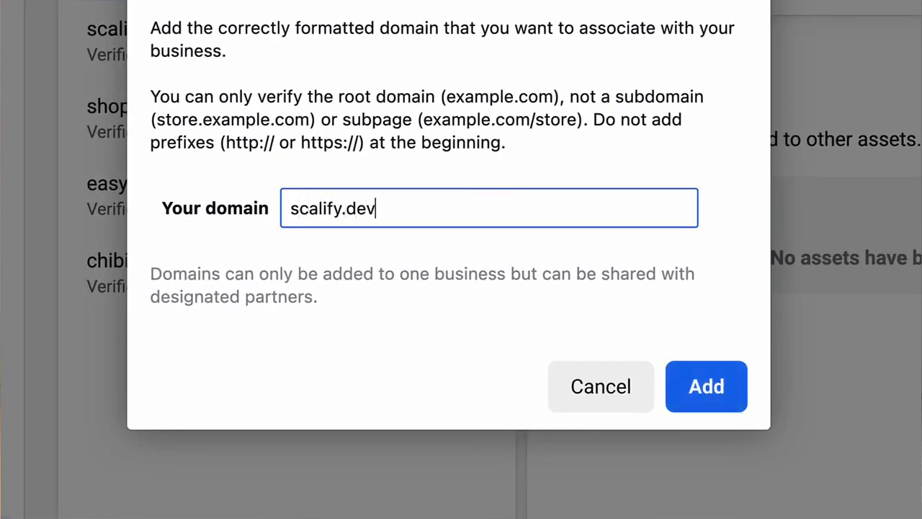
pyautogui.click(697, 393)
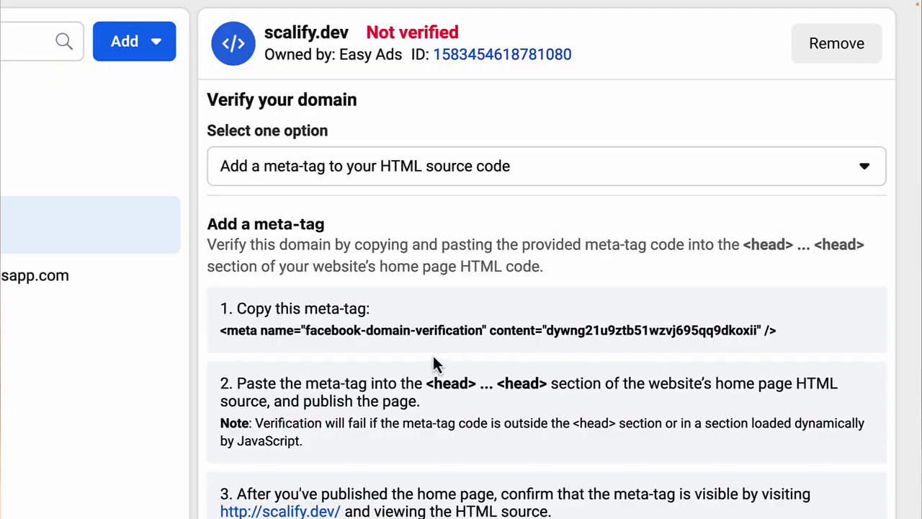
pyautogui.click(478, 333)
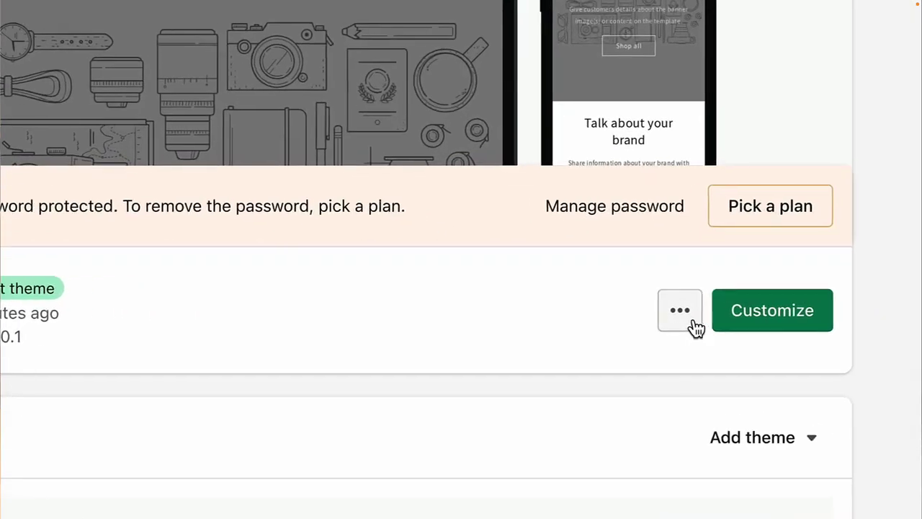
# - Open theme.liquid in the current theme's code editor and locate the head meta tags
pyautogui.click(661, 327)
pyautogui.click(618, 426)
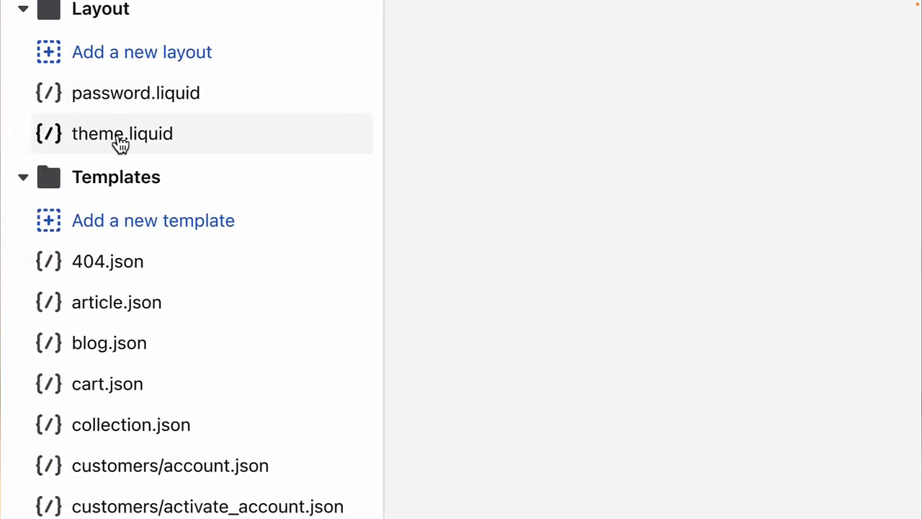
pyautogui.click(116, 142)
pyautogui.click(258, 152)
pyautogui.hotkey('shift', 'Home')
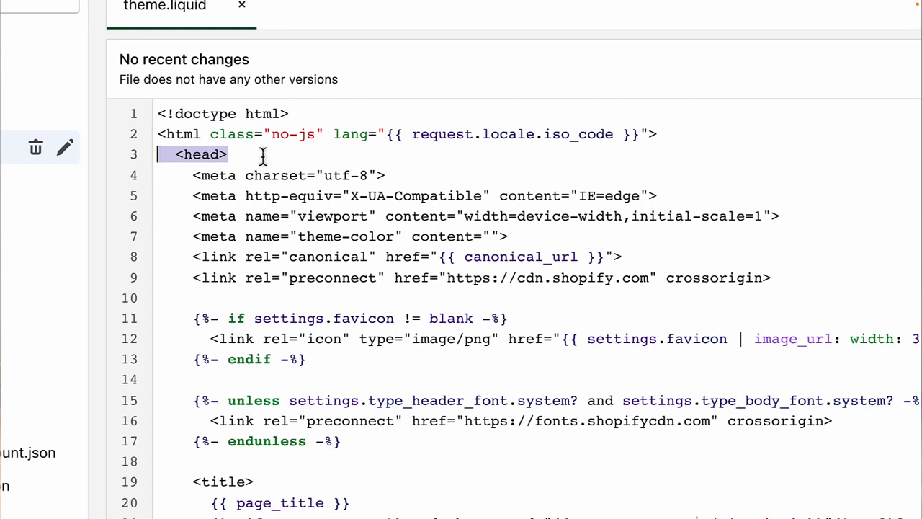
pyautogui.click(288, 154)
pyautogui.moveTo(193, 175); pyautogui.dragTo(434, 238)
# - Paste the indented verification meta tag after the theme-color line, save, and verify scalify.dev
pyautogui.click(521, 242)
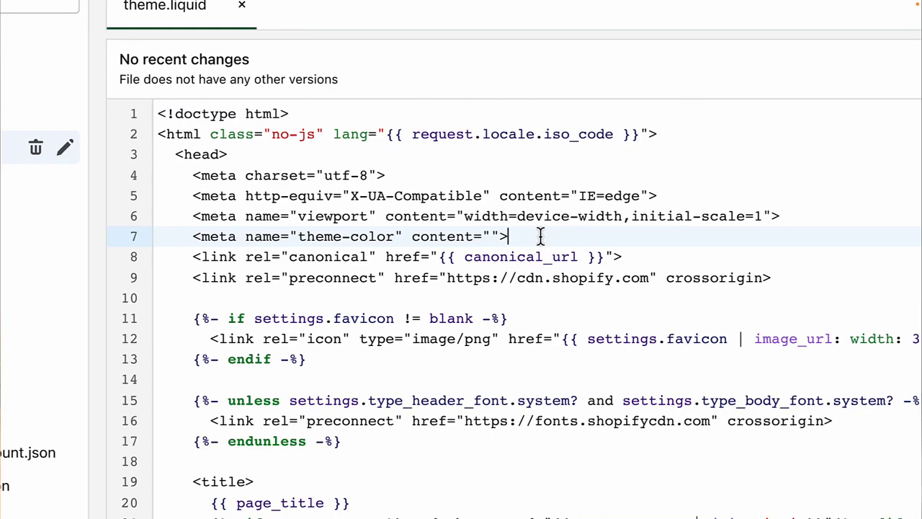
pyautogui.press('Return')
pyautogui.press('Return')
pyautogui.press('Return')
pyautogui.press('Up')
pyautogui.hotkey('ctrl', 'v')
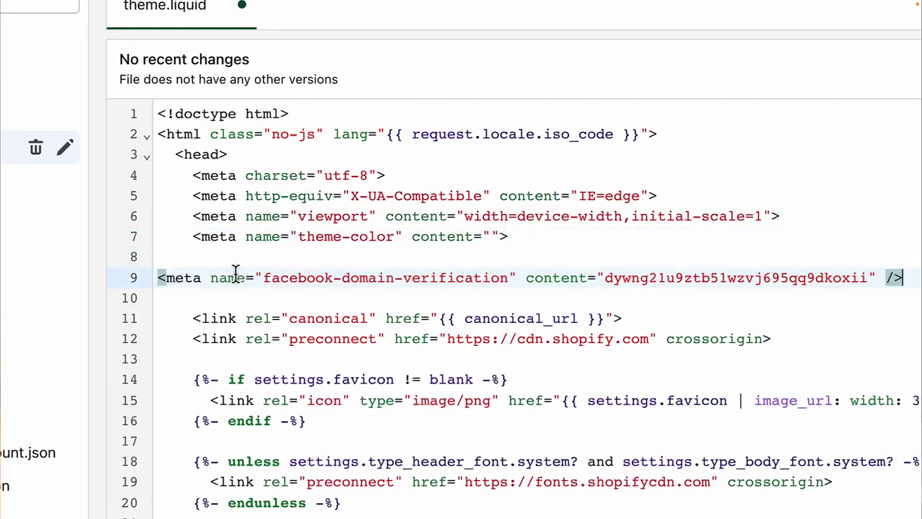
pyautogui.press('Home')
pyautogui.press('Tab')
pyautogui.press('Tab')
pyautogui.click(842, 94)
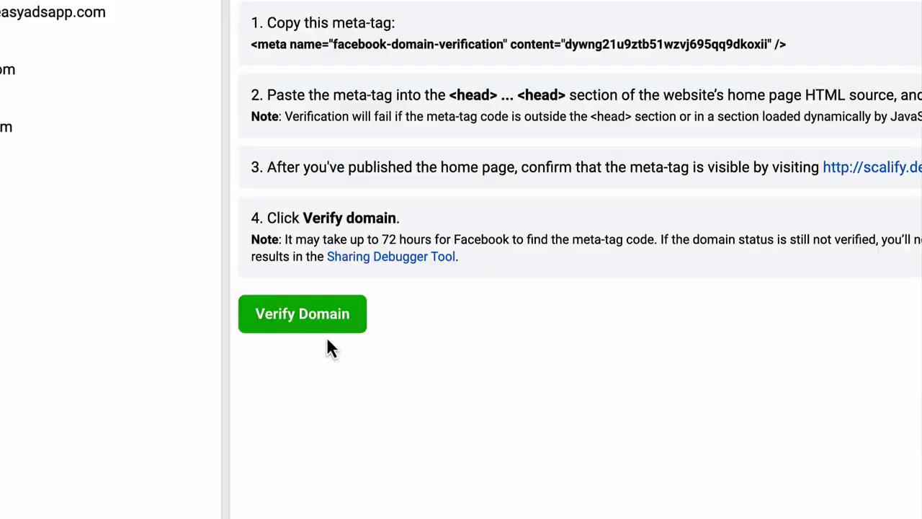
pyautogui.click(333, 323)
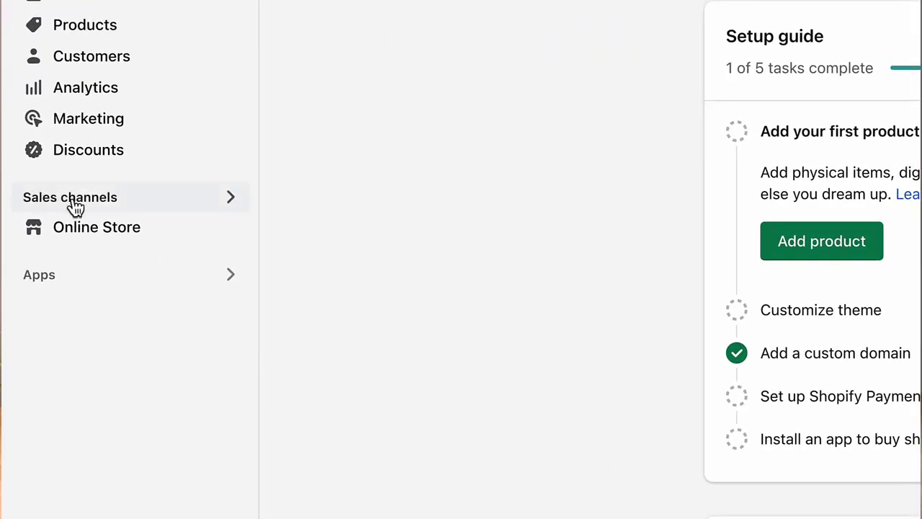
# - Add the Facebook sales channel app and begin the shop setup
pyautogui.click(73, 199)
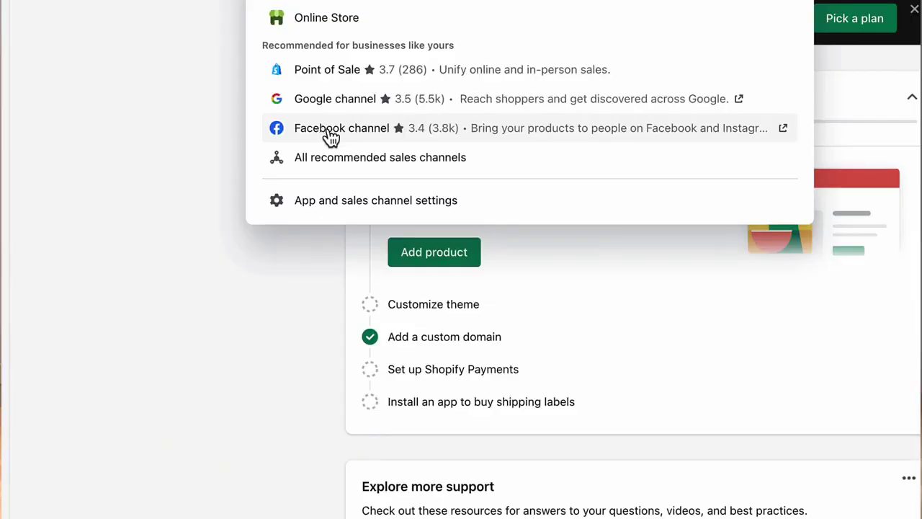
pyautogui.click(331, 130)
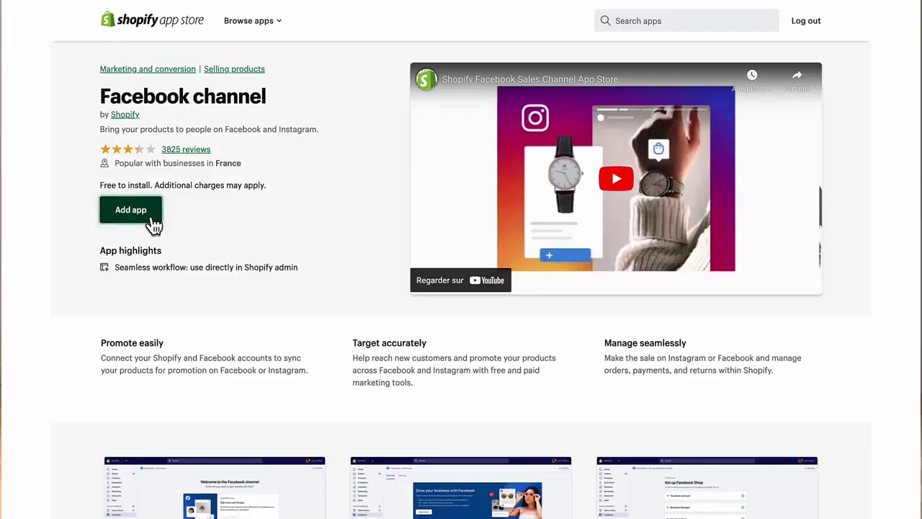
pyautogui.click(132, 210)
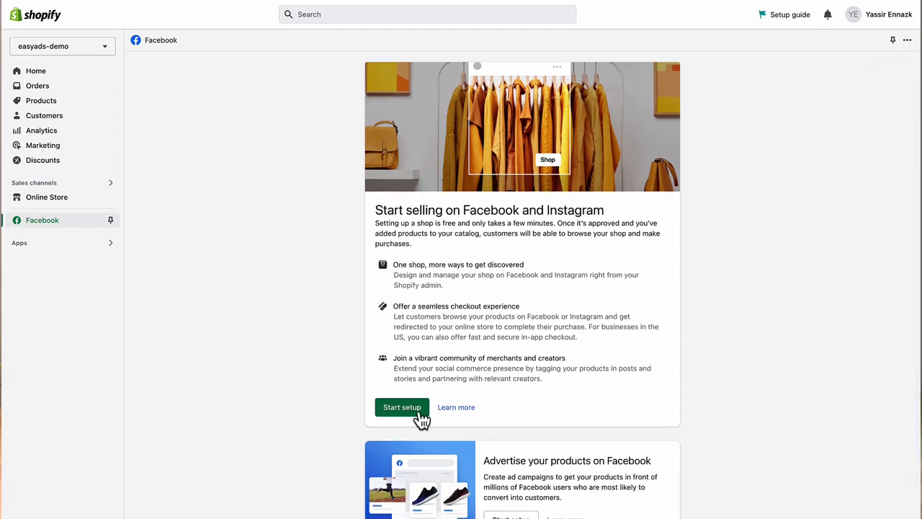
pyautogui.click(418, 410)
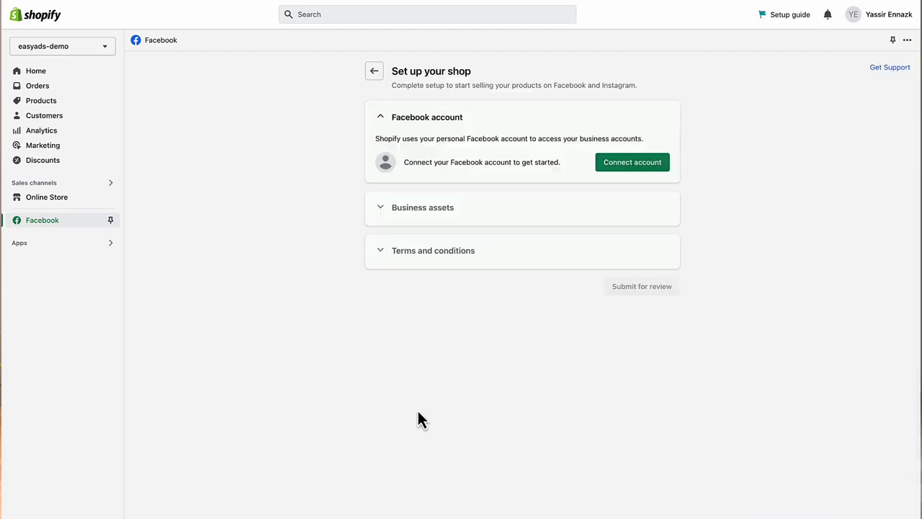
# - Connect the Facebook account, Demo Page and Demo Pixel, agree to terms, and submit for review
pyautogui.click(650, 168)
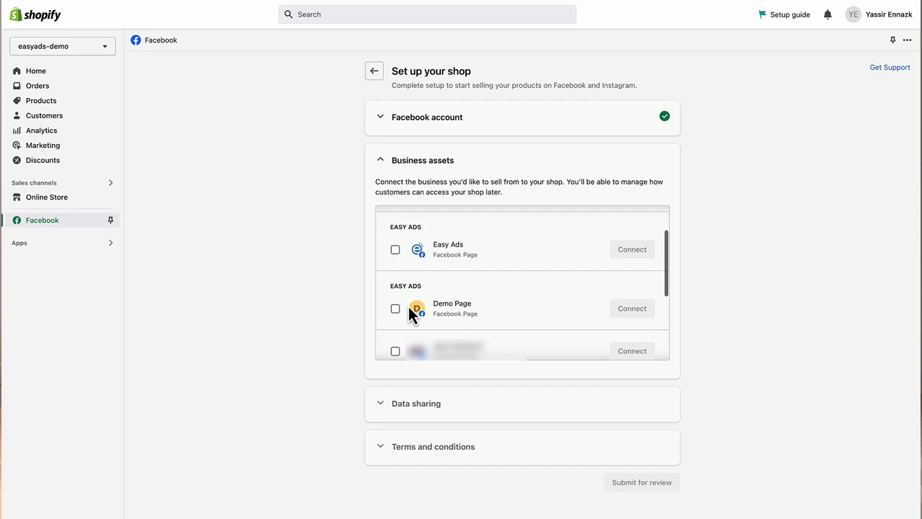
pyautogui.click(395, 309)
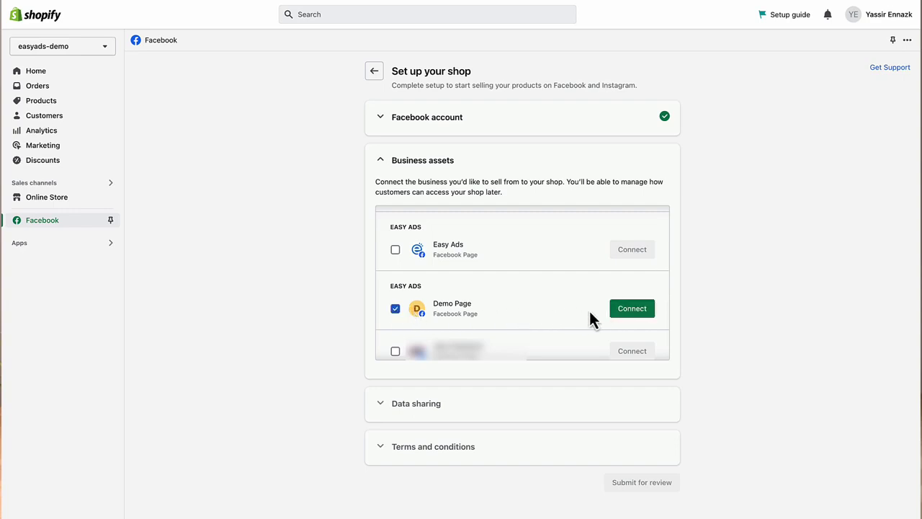
pyautogui.click(620, 310)
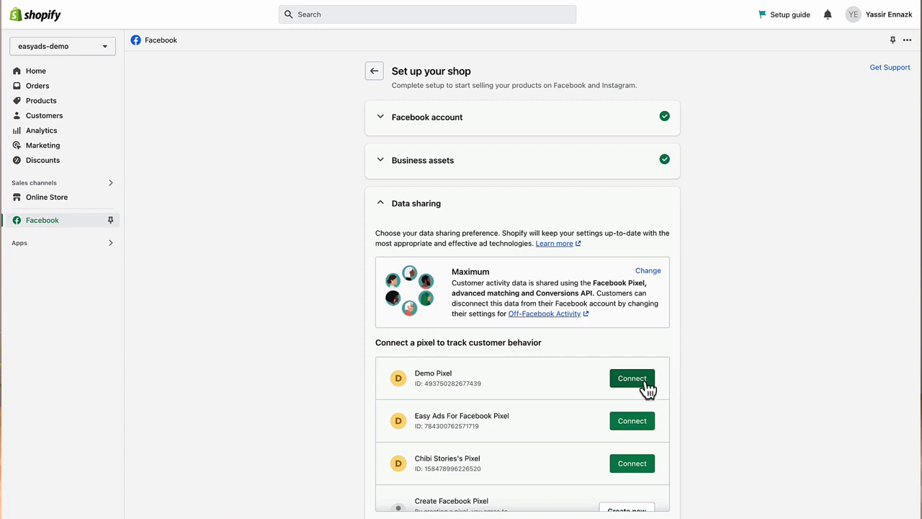
pyautogui.click(647, 382)
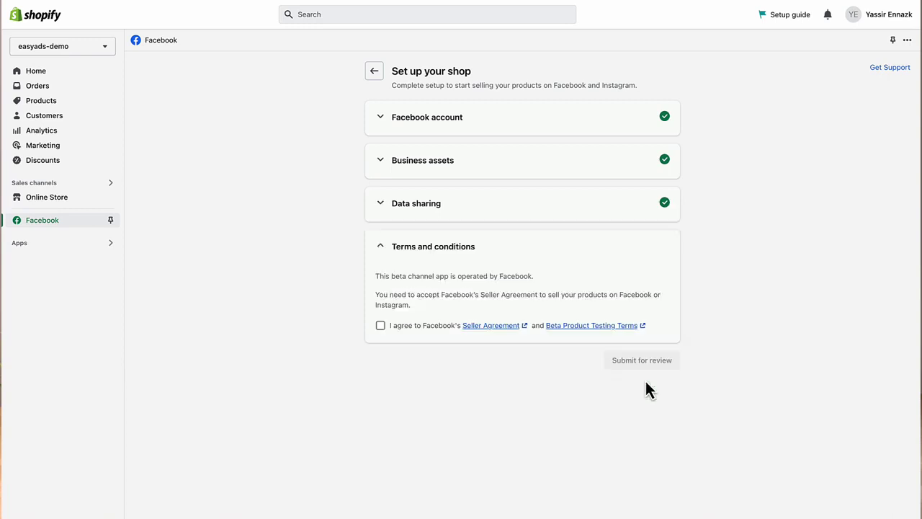
pyautogui.click(425, 325)
pyautogui.click(661, 285)
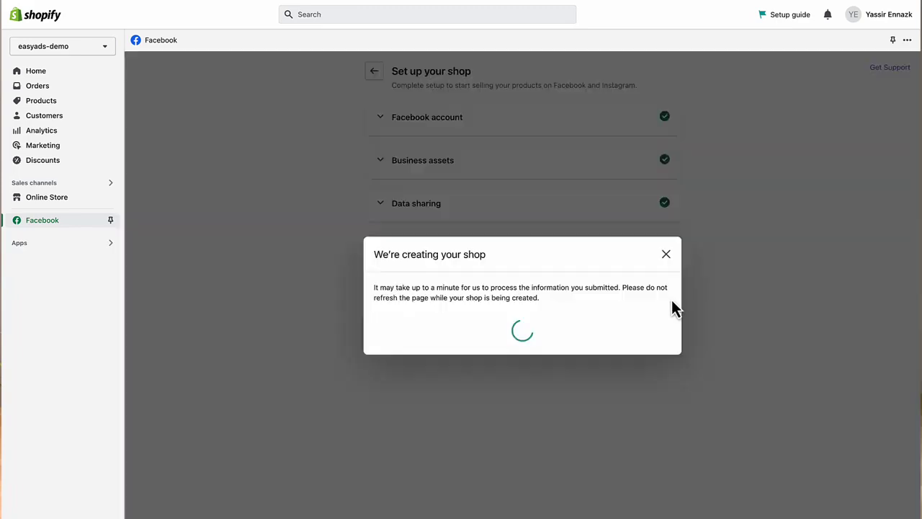